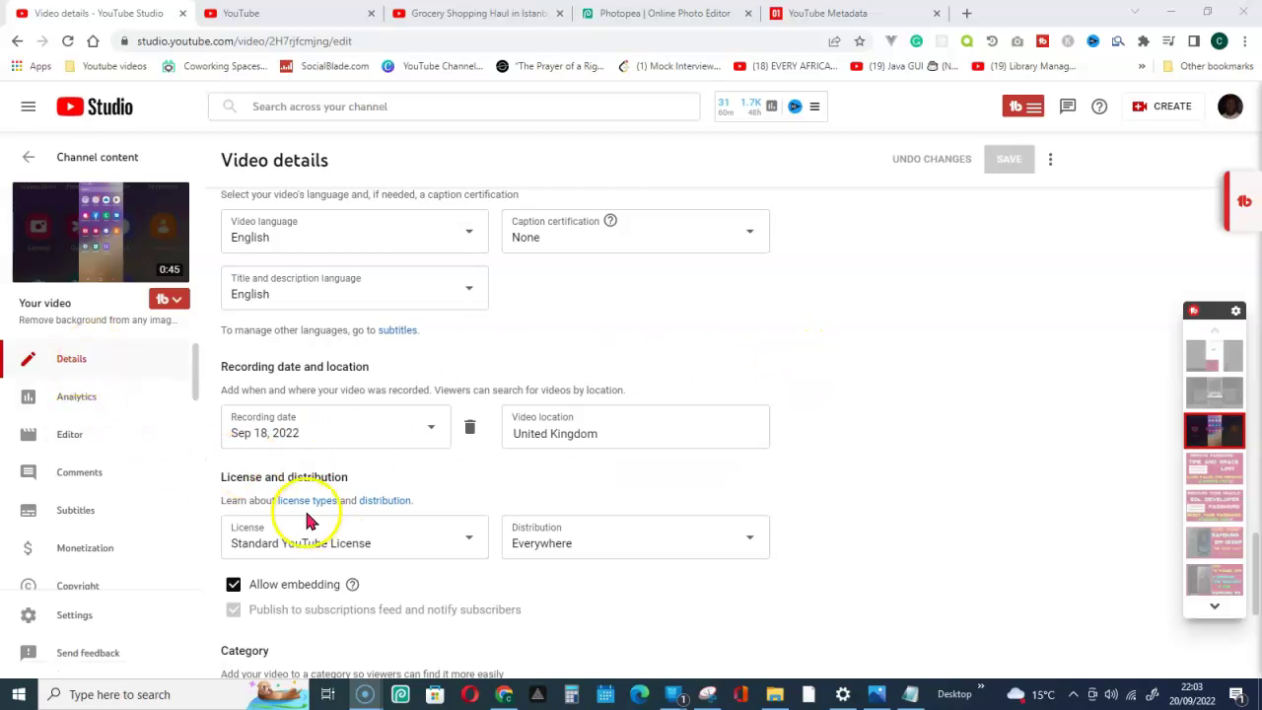
- Point out the Shorts video's recording date, glancing at YouTube Metadata before returning to Studio
{"action": "left_click", "coordinate": [276, 434]}
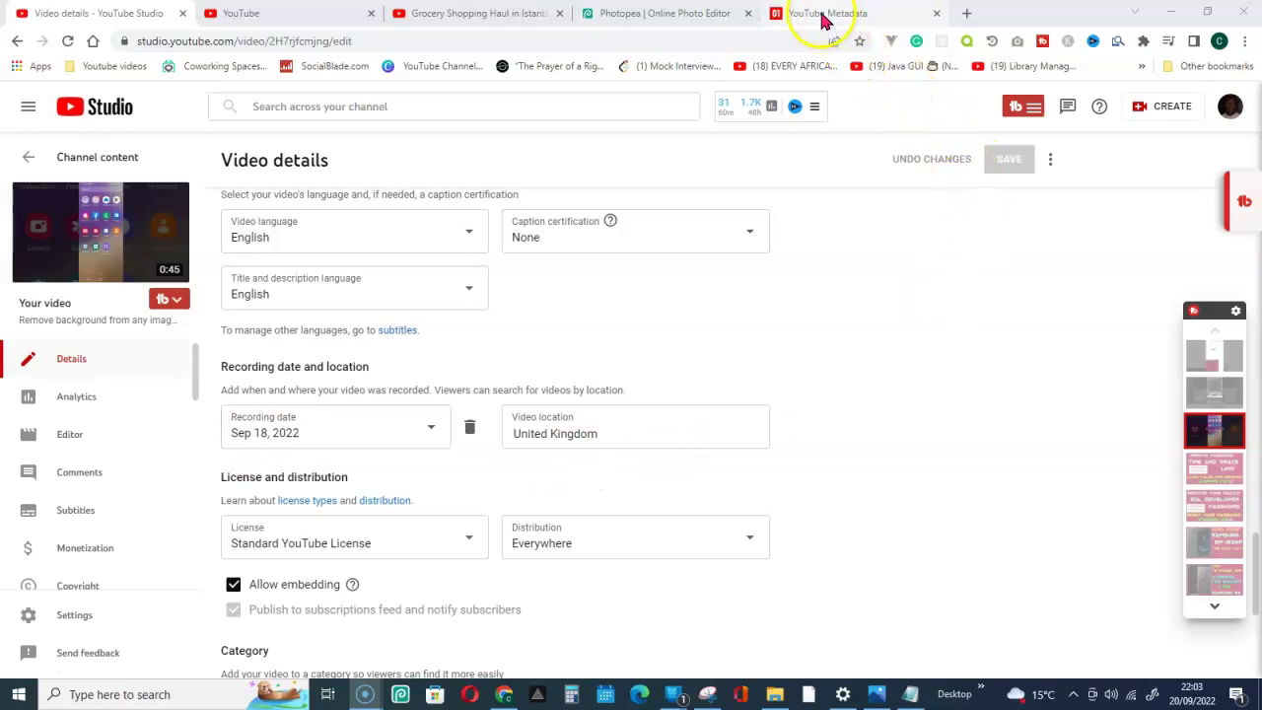
{"action": "left_click", "coordinate": [826, 13]}
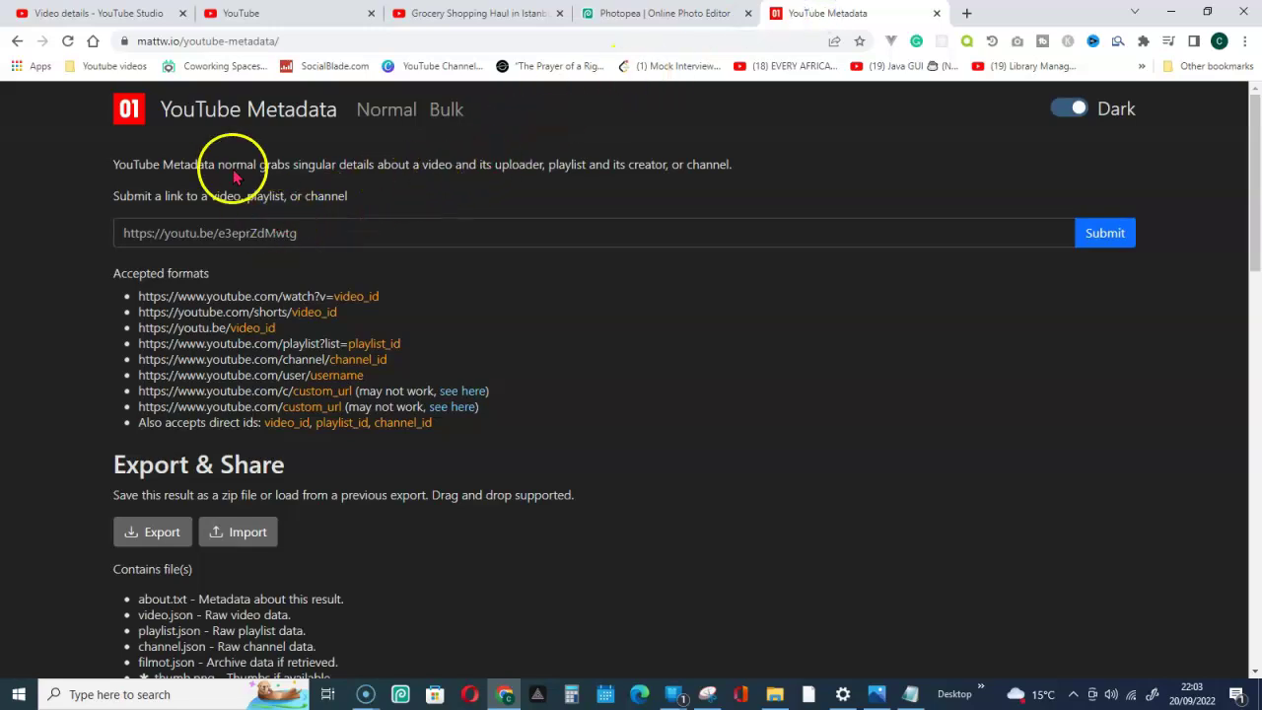
{"action": "left_click", "coordinate": [111, 14]}
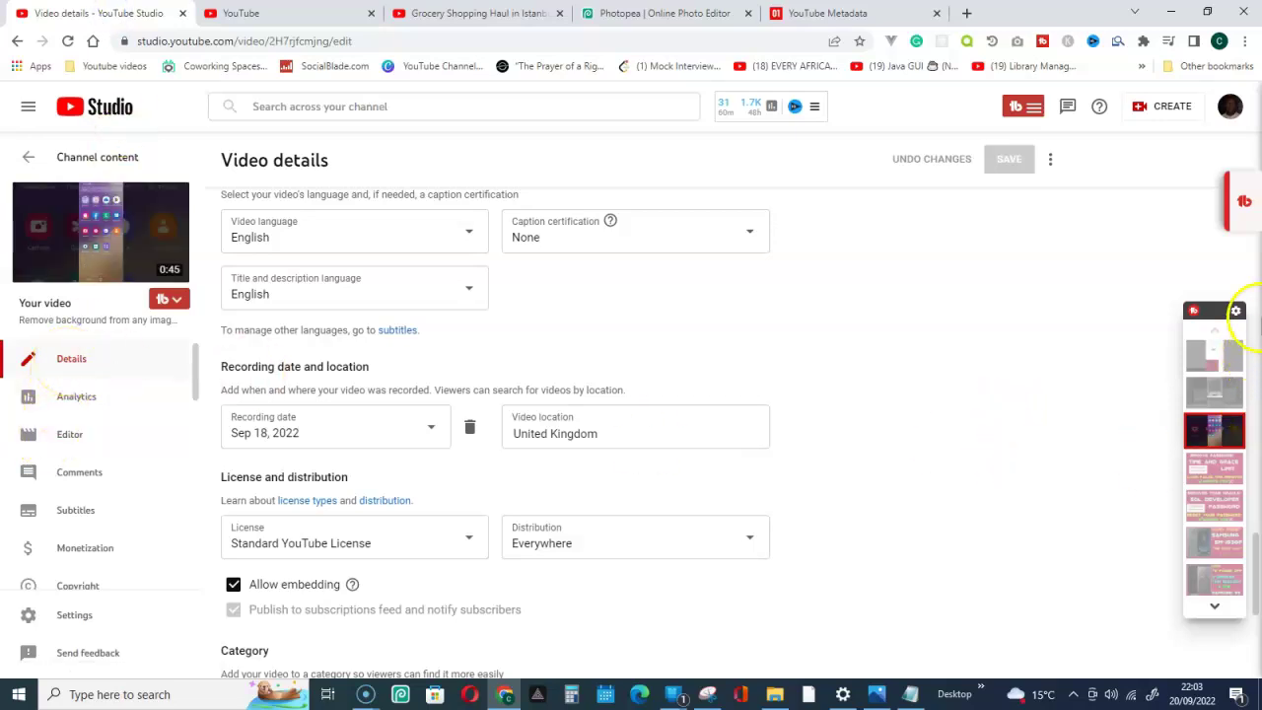
- Copy the Shorts video's link from the top of Video details
{"action": "left_click_drag", "start_coordinate": [1258, 562], "coordinate": [1243, 202]}
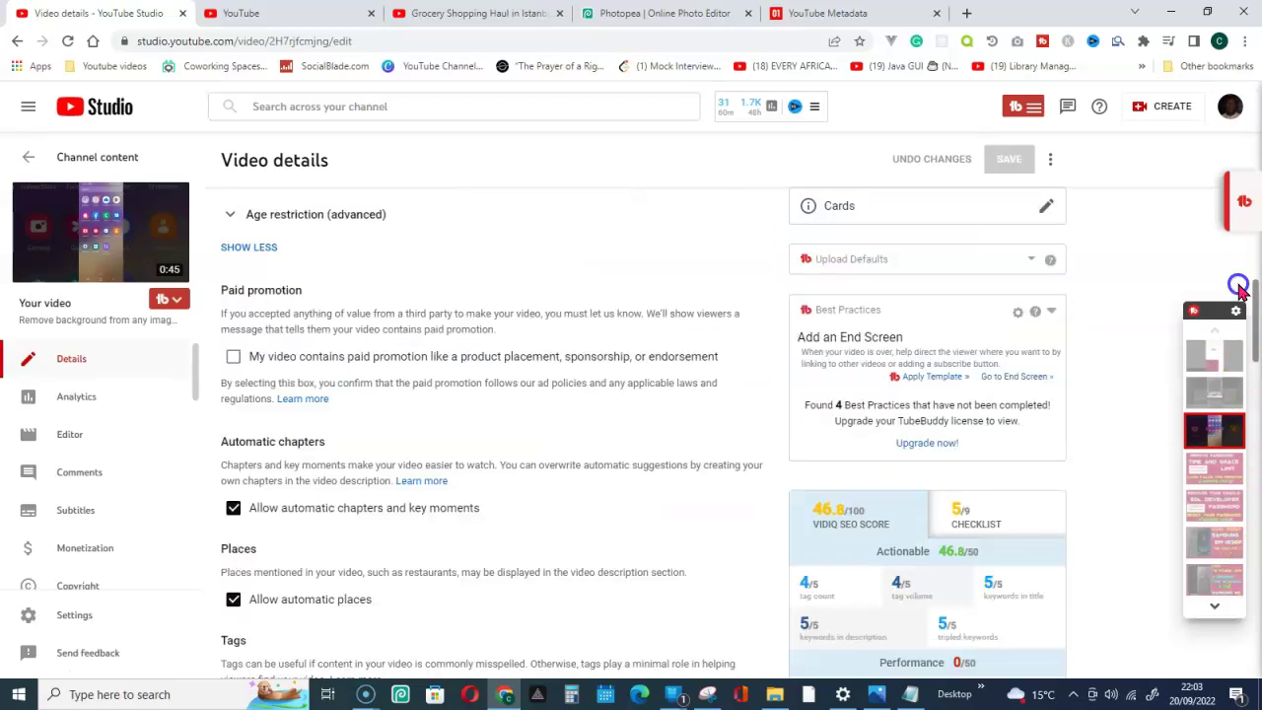
{"action": "scroll", "coordinate": [1241, 203], "scroll_direction": "up", "scroll_amount": 2}
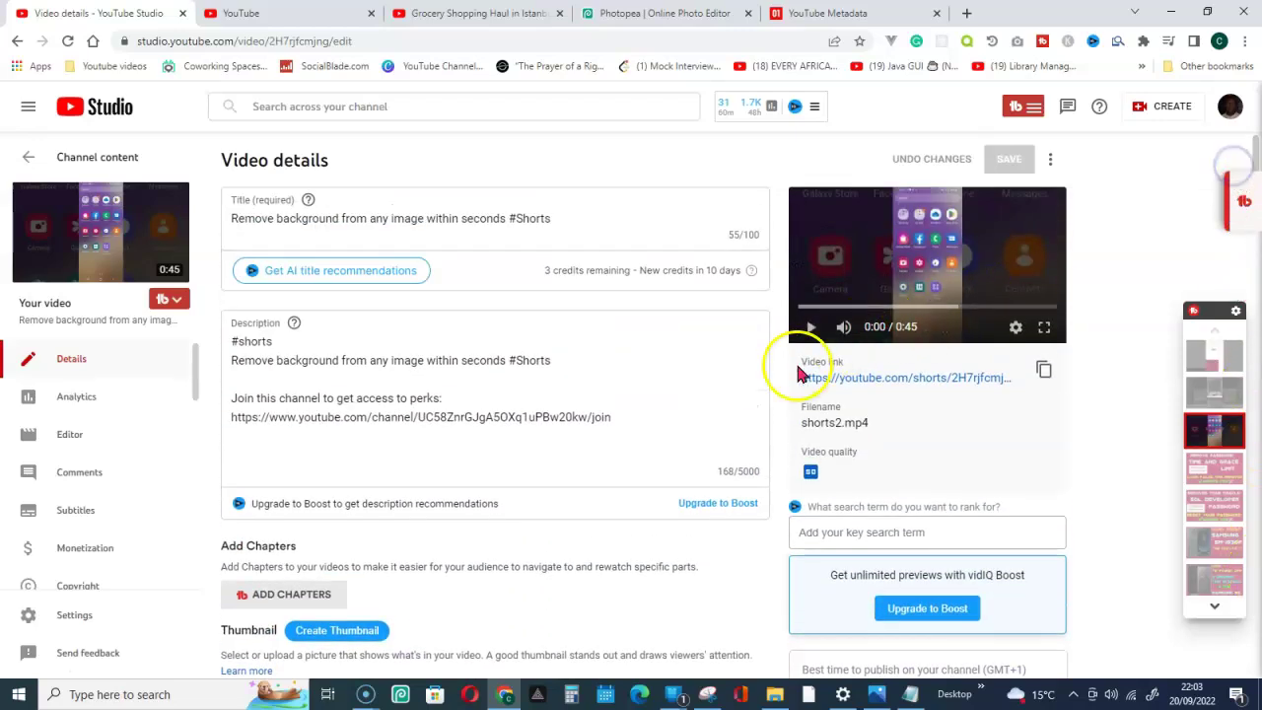
{"action": "left_click", "coordinate": [1044, 375]}
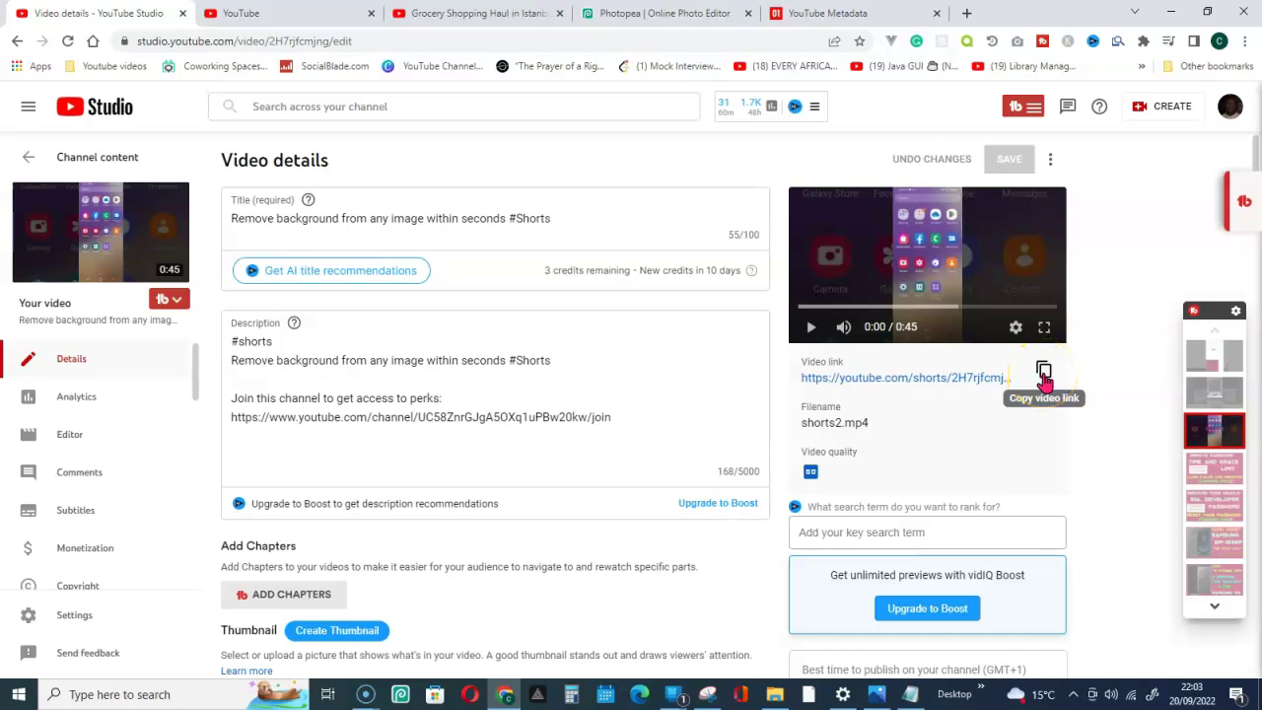
{"action": "left_click", "coordinate": [1036, 383]}
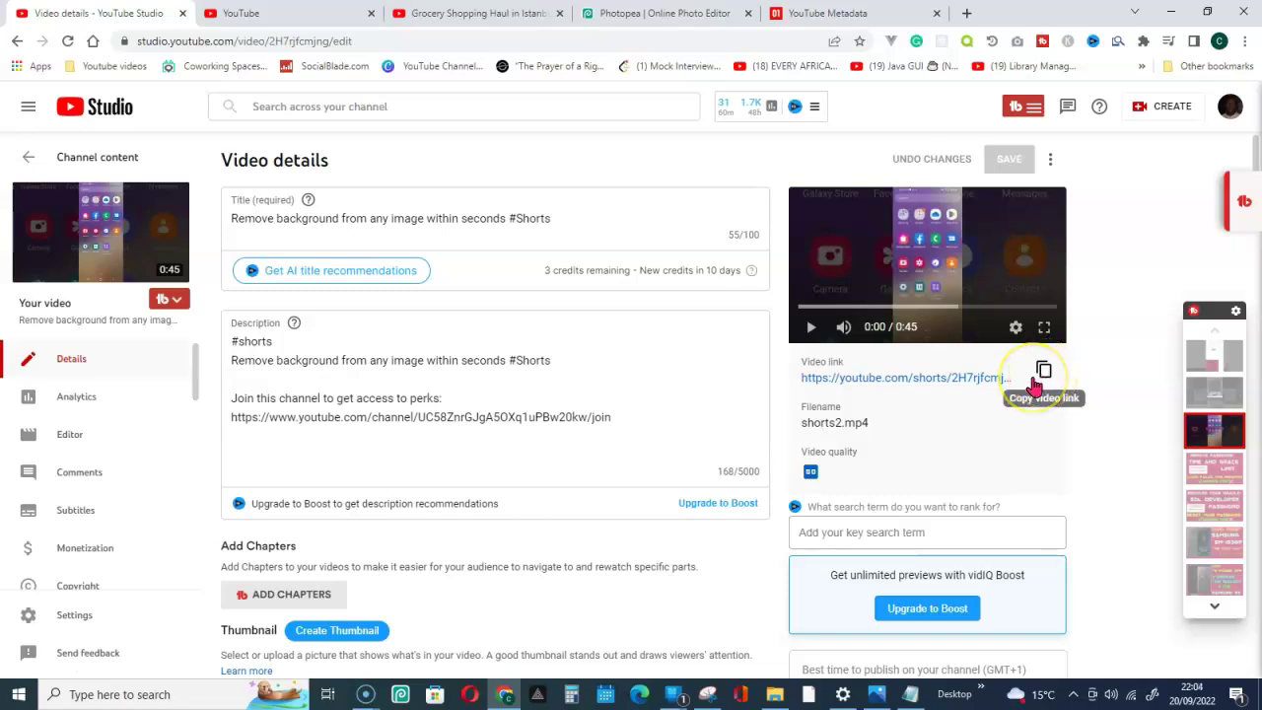
- Copy the web address of the Istanbul grocery shopping haul video's watch page
{"action": "left_click", "coordinate": [242, 13]}
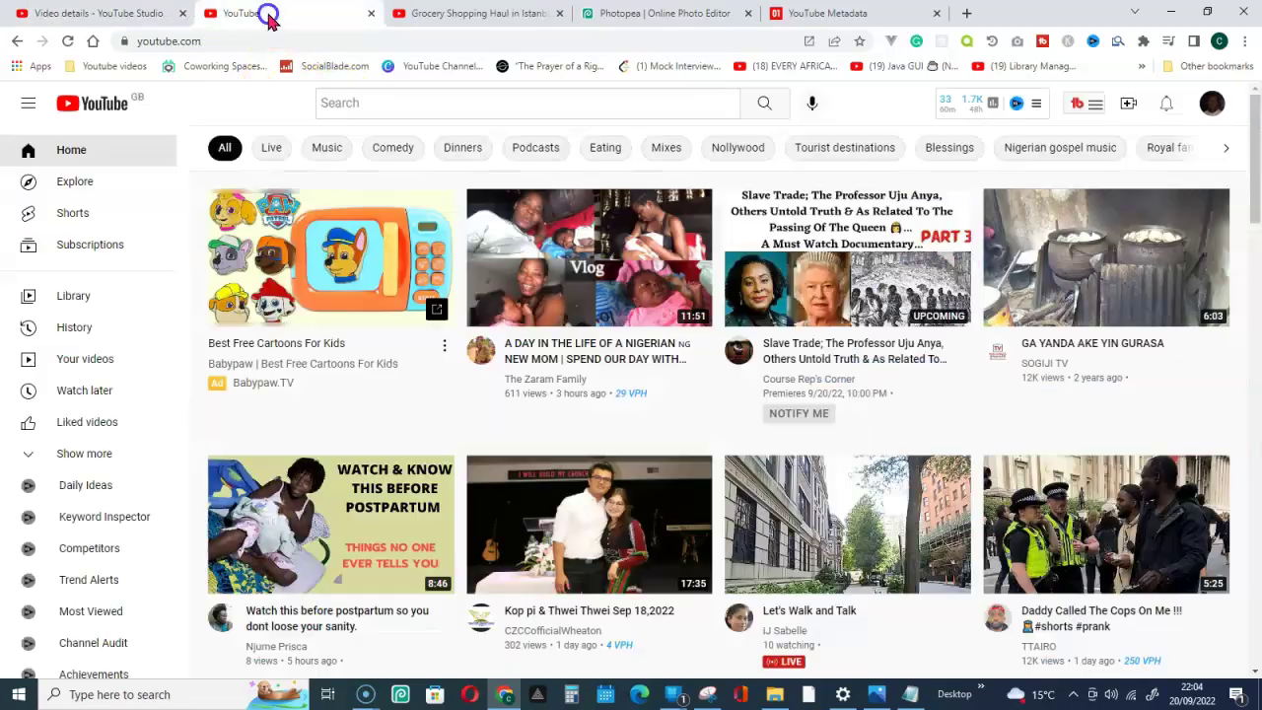
{"action": "left_click", "coordinate": [454, 13]}
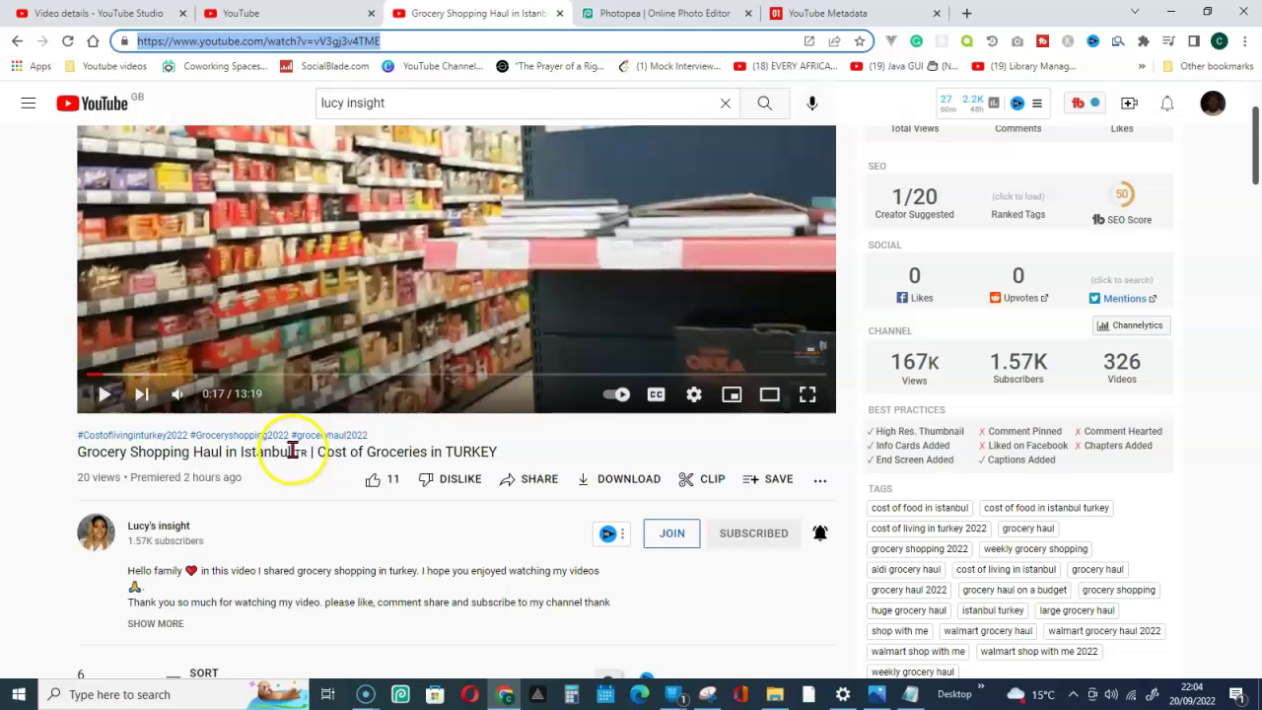
{"action": "left_click_drag", "start_coordinate": [402, 41], "coordinate": [129, 41]}
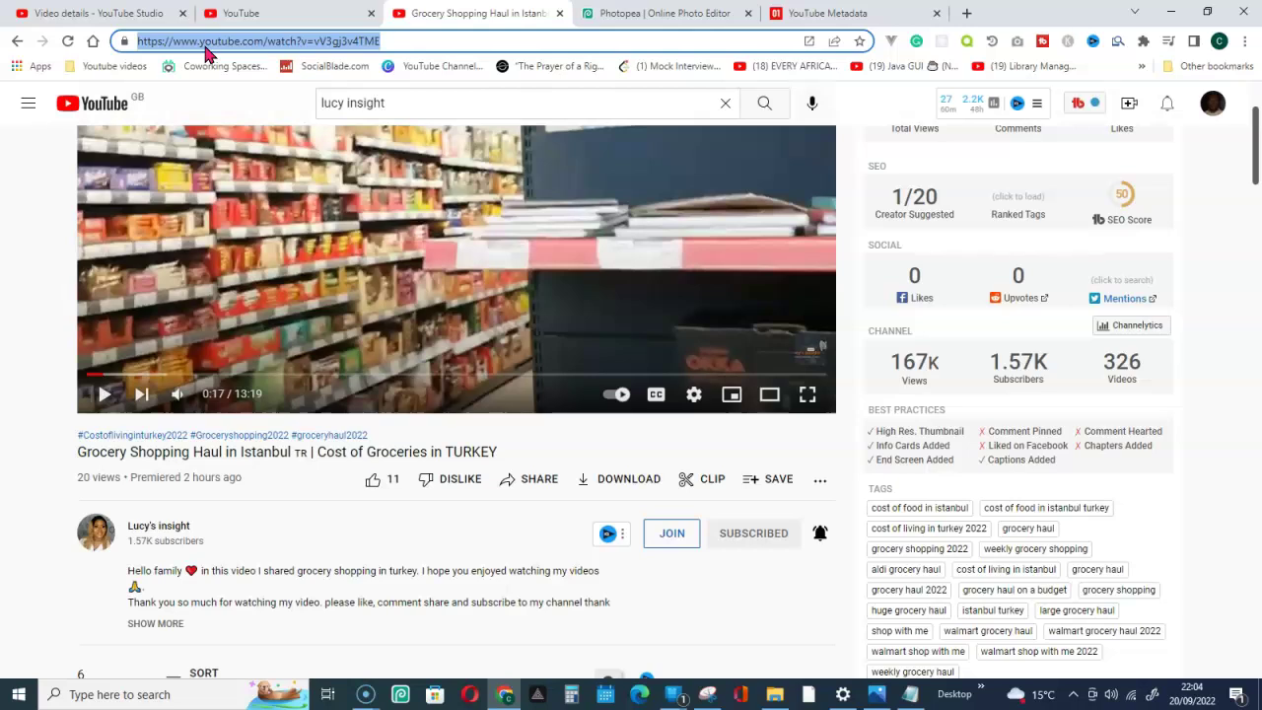
{"action": "right_click", "coordinate": [226, 44]}
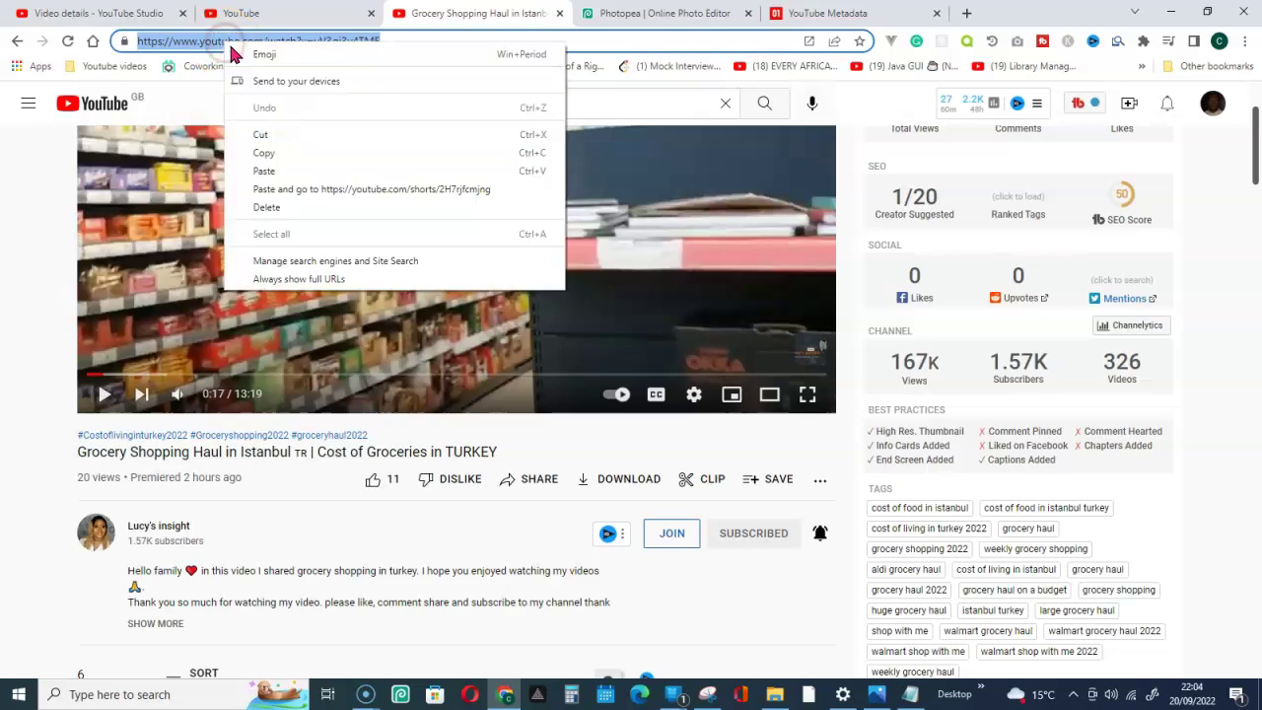
{"action": "left_click", "coordinate": [262, 153]}
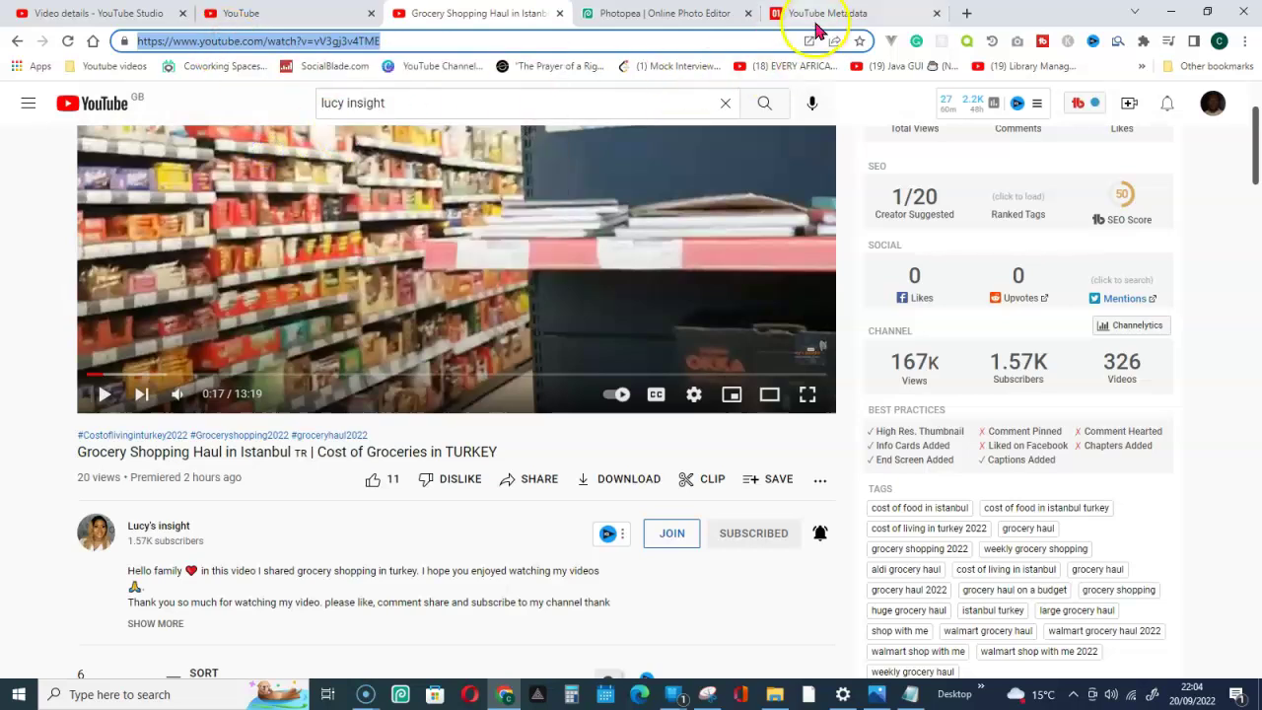
- Paste the grocery video's address over the old link in YouTube Metadata and submit it
{"action": "left_click", "coordinate": [820, 17]}
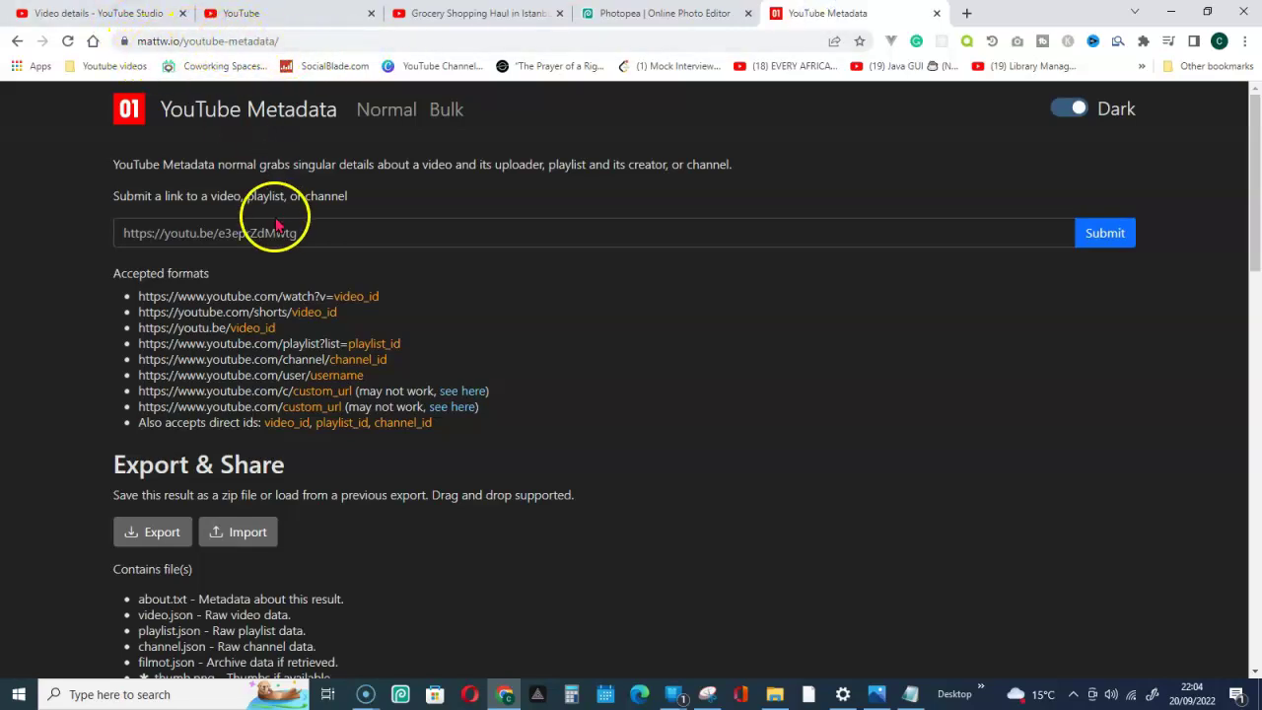
{"action": "left_click_drag", "start_coordinate": [296, 232], "coordinate": [130, 242]}
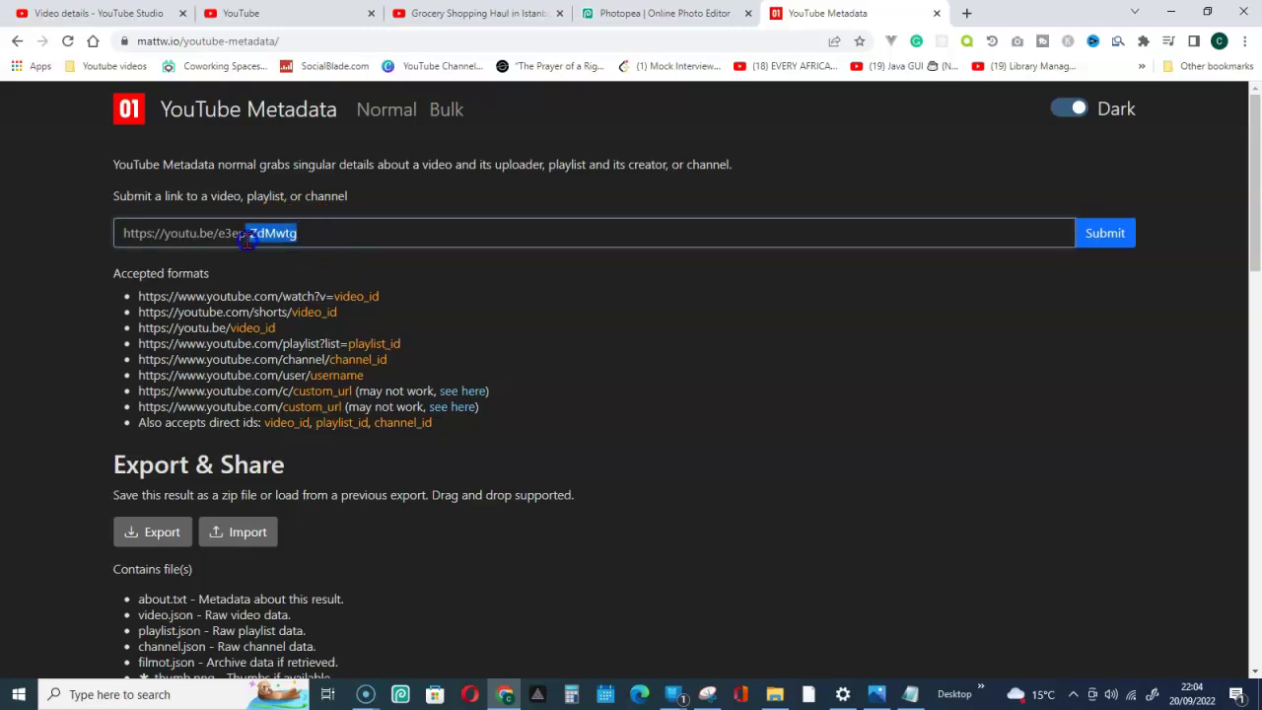
{"action": "right_click", "coordinate": [186, 243]}
{"action": "left_click", "coordinate": [228, 334]}
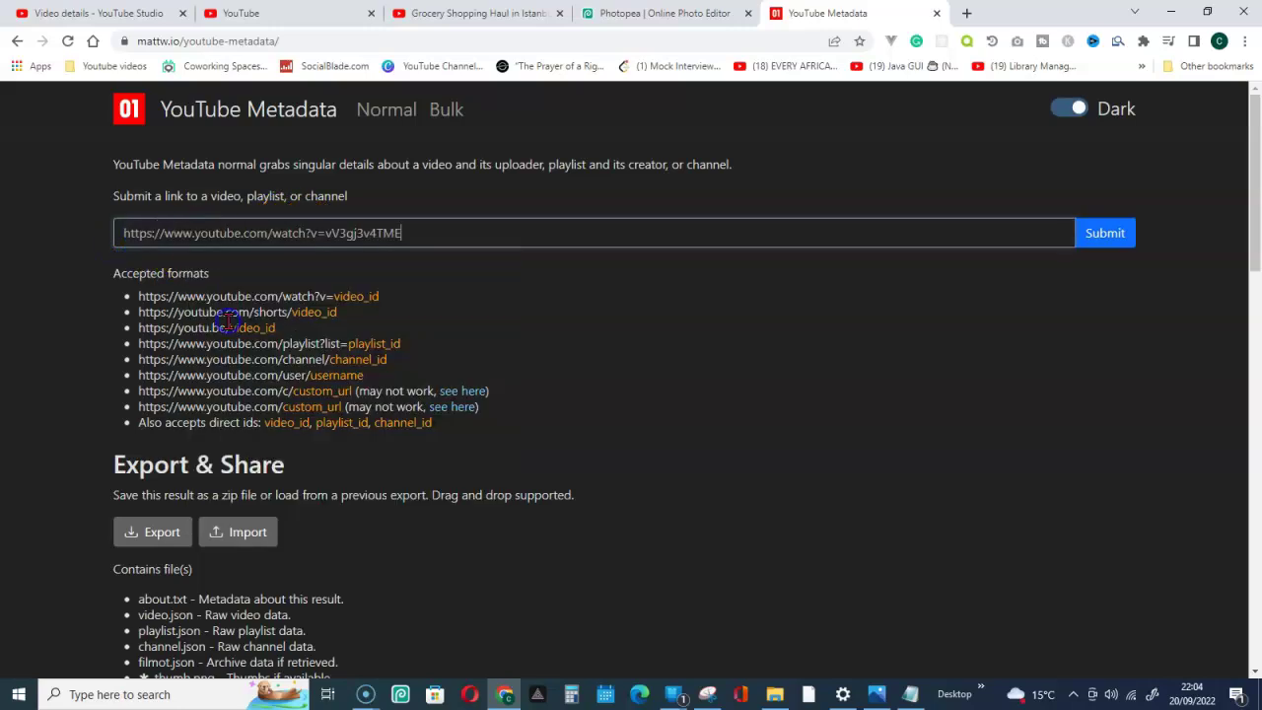
{"action": "left_click", "coordinate": [1106, 243]}
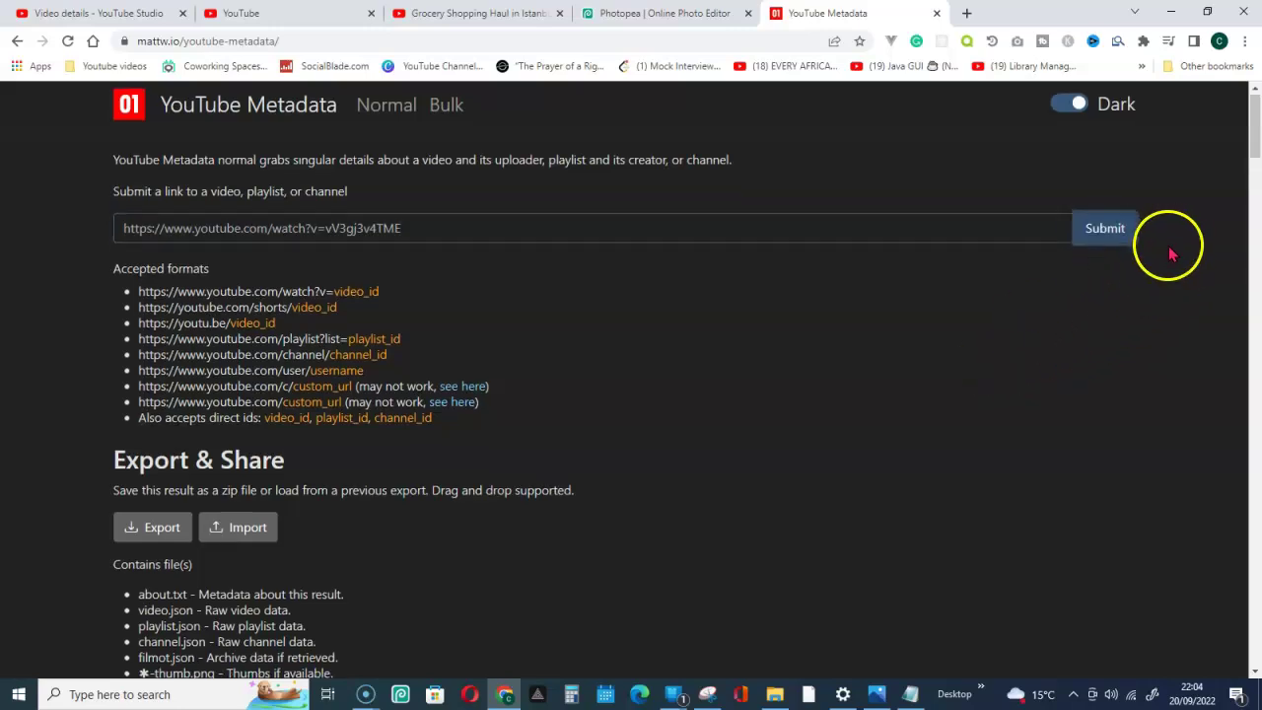
{"action": "scroll", "coordinate": [1170, 248], "scroll_direction": "down", "scroll_amount": 5}
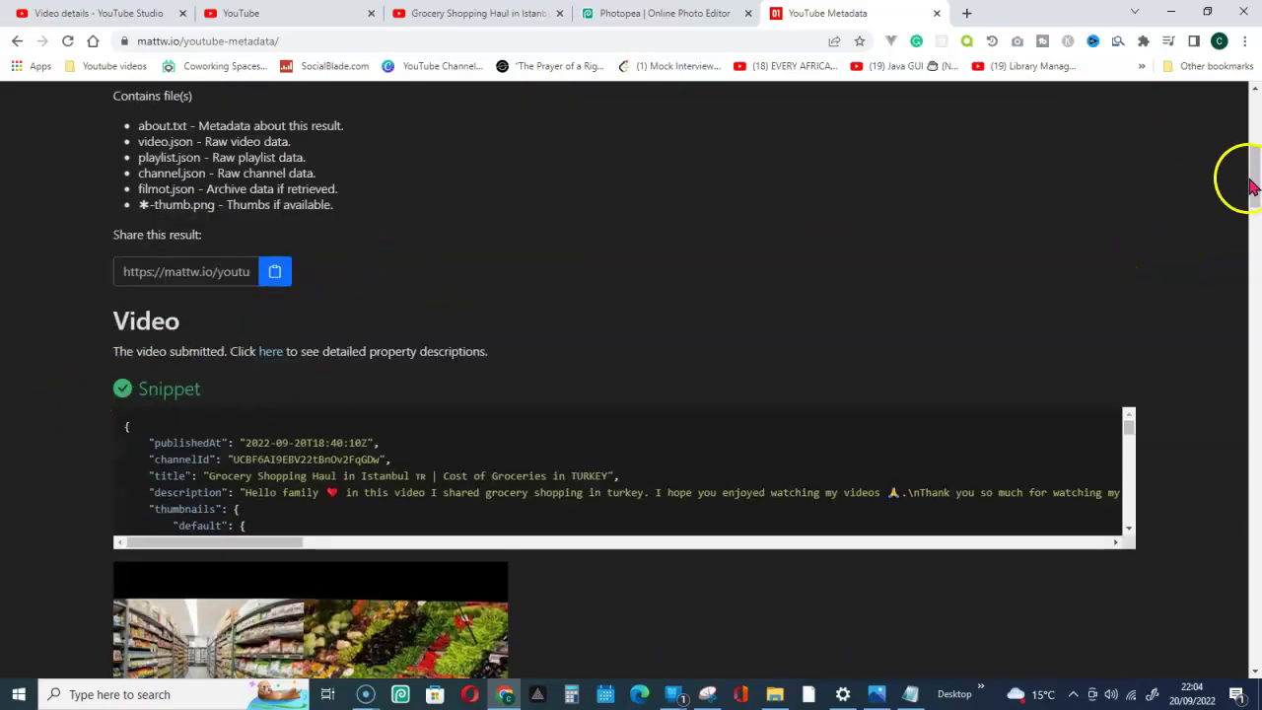
{"action": "mouse_move", "coordinate": [1249, 174]}
{"action": "left_mouse_down"}
{"action": "mouse_move", "coordinate": [1228, 284]}
{"action": "mouse_move", "coordinate": [1256, 653]}
{"action": "mouse_move", "coordinate": [1255, 252]}
{"action": "left_mouse_up"}
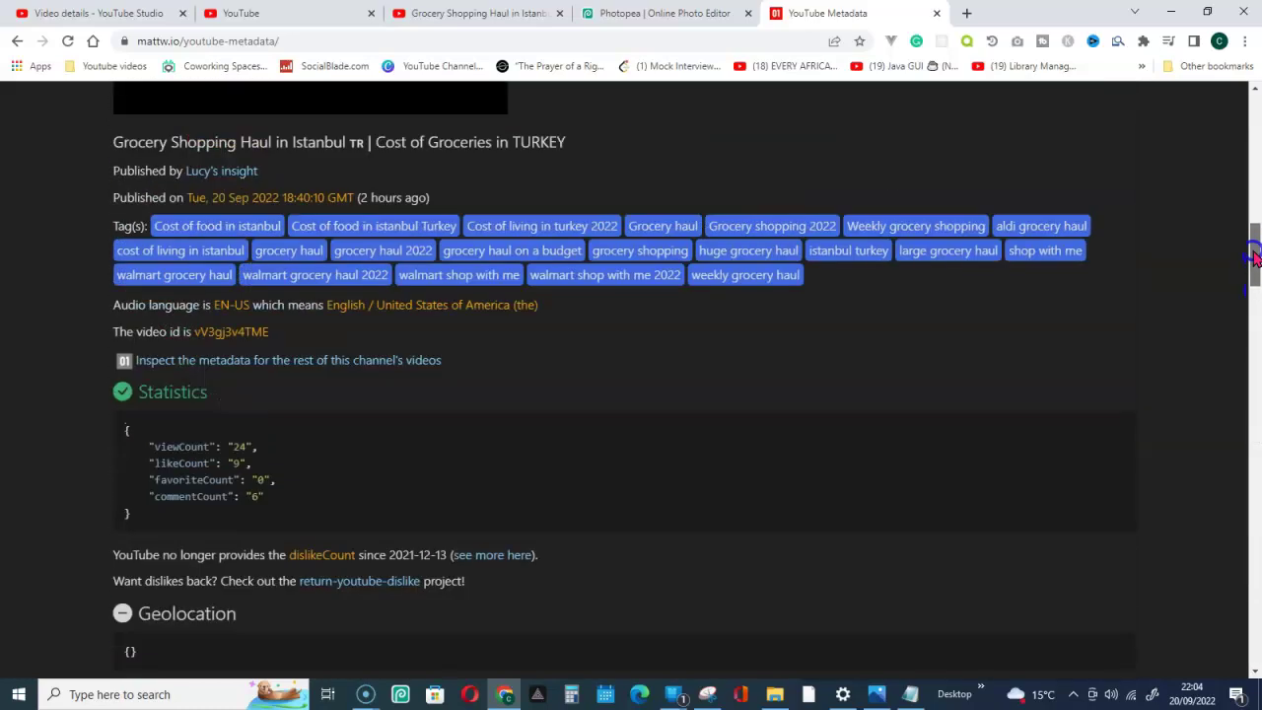
{"action": "scroll", "coordinate": [772, 365], "scroll_direction": "up", "scroll_amount": 1}
{"action": "scroll", "coordinate": [592, 385], "scroll_direction": "up", "scroll_amount": 1}
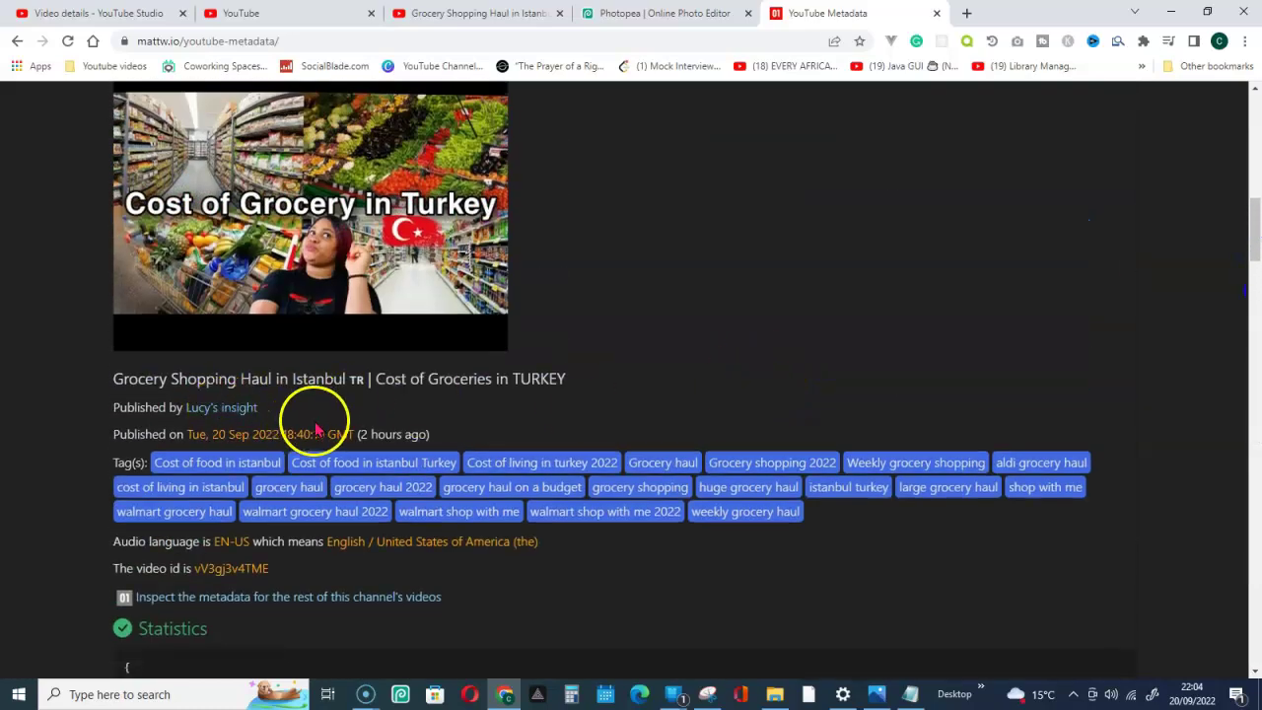
{"action": "scroll", "coordinate": [295, 434], "scroll_direction": "up", "scroll_amount": 2}
{"action": "scroll", "coordinate": [267, 488], "scroll_direction": "down", "scroll_amount": 2}
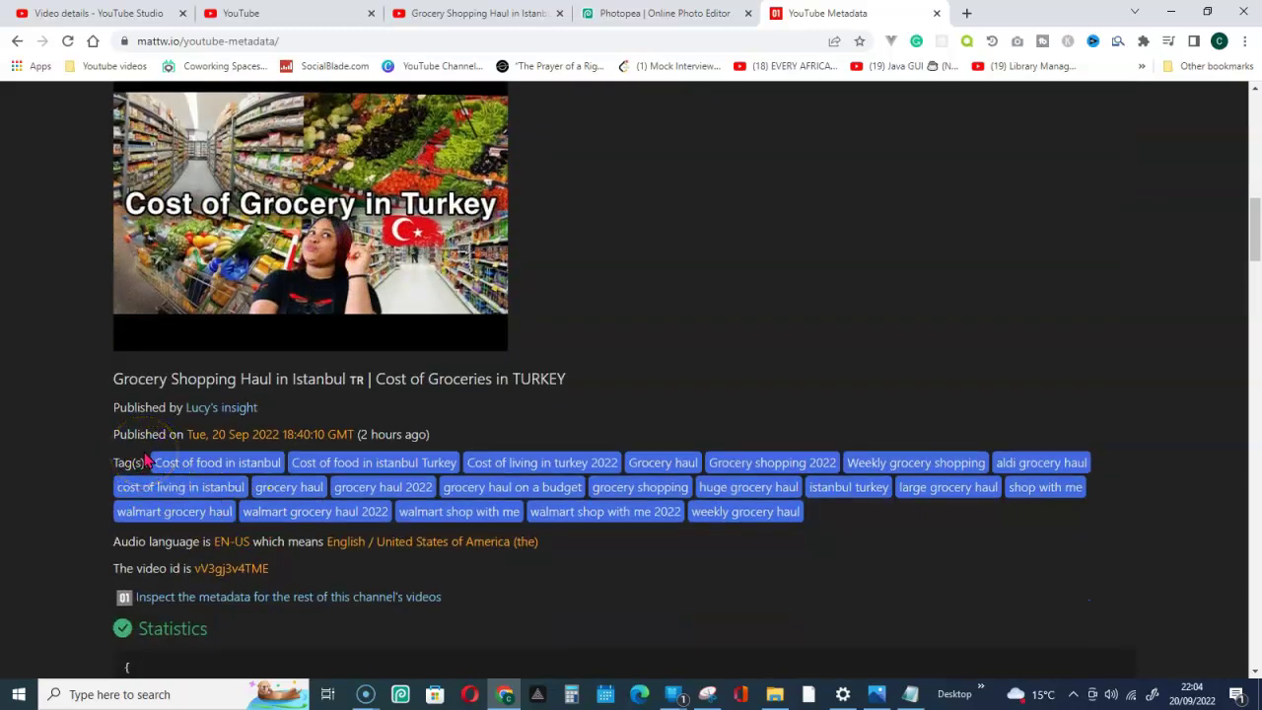
{"action": "mouse_move", "coordinate": [179, 459]}
{"action": "left_mouse_down"}
{"action": "mouse_move", "coordinate": [286, 434]}
{"action": "mouse_move", "coordinate": [367, 442]}
{"action": "left_mouse_up"}
{"action": "left_click", "coordinate": [385, 441]}
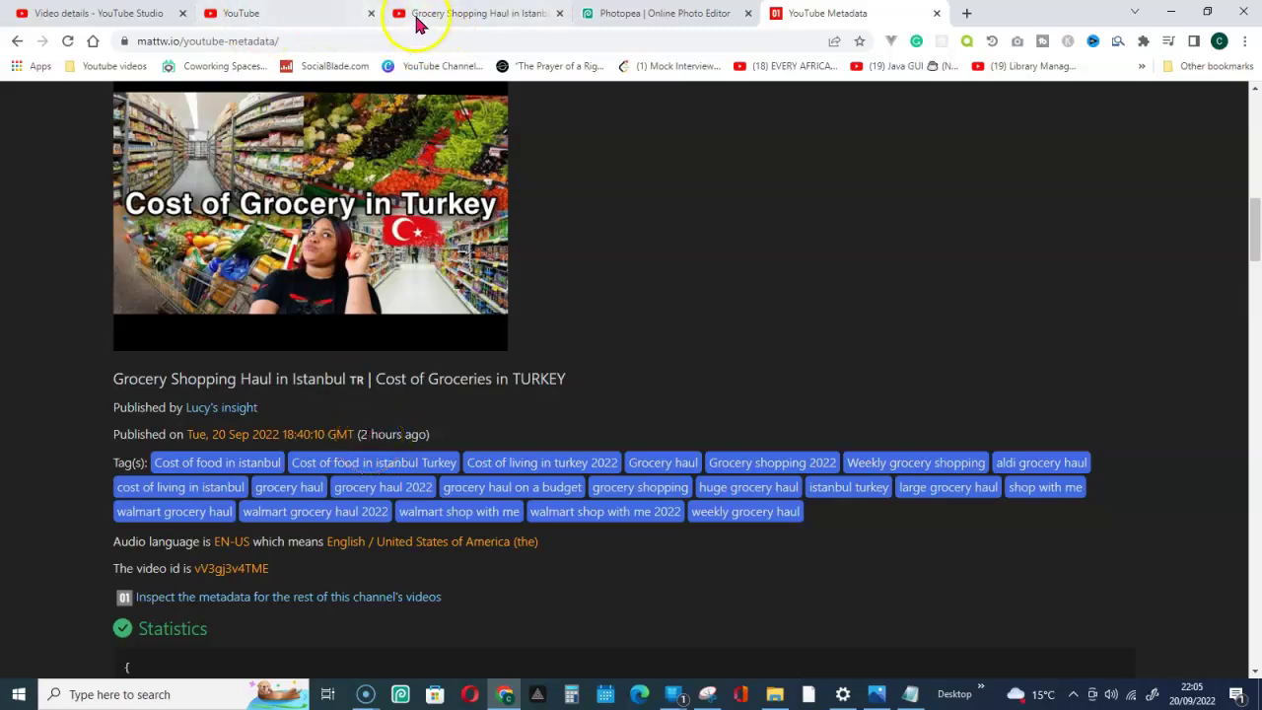
- Scroll through the grocery haul watch page, then return to the Shorts video's Studio details
{"action": "left_click", "coordinate": [416, 22]}
{"action": "scroll", "coordinate": [173, 552], "scroll_direction": "down", "scroll_amount": 1}
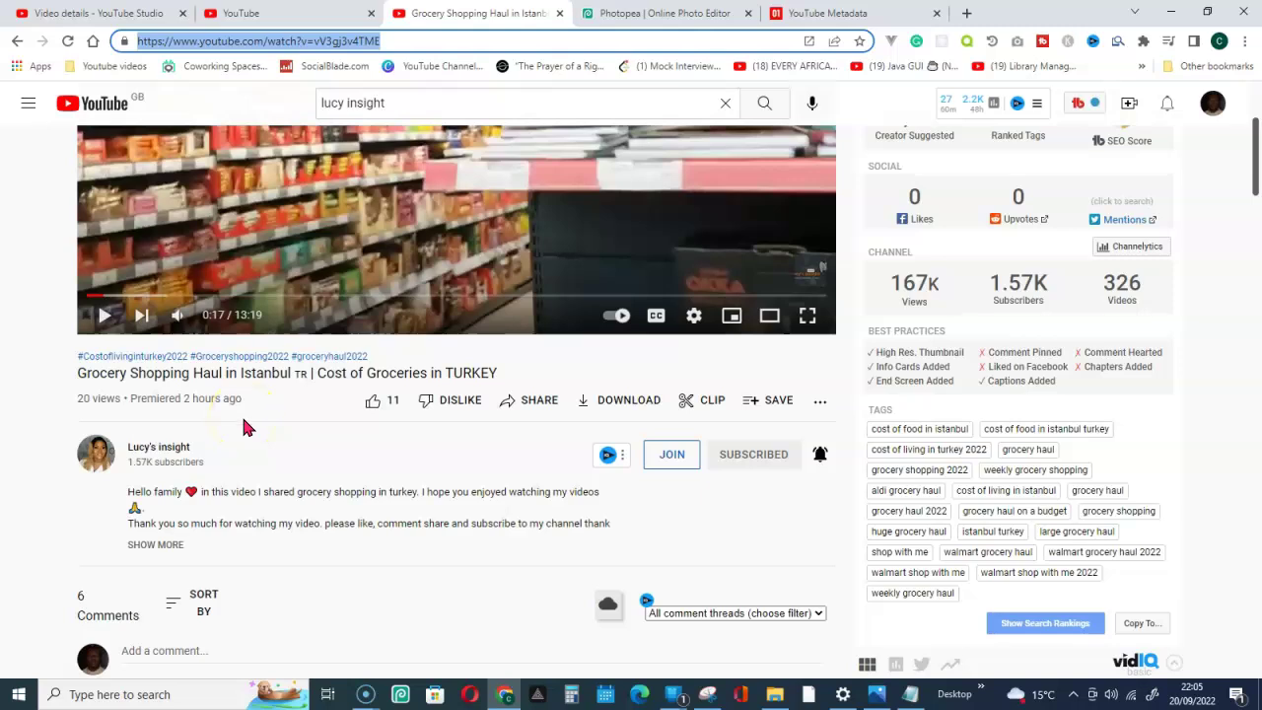
{"action": "scroll", "coordinate": [242, 414], "scroll_direction": "down", "scroll_amount": 2}
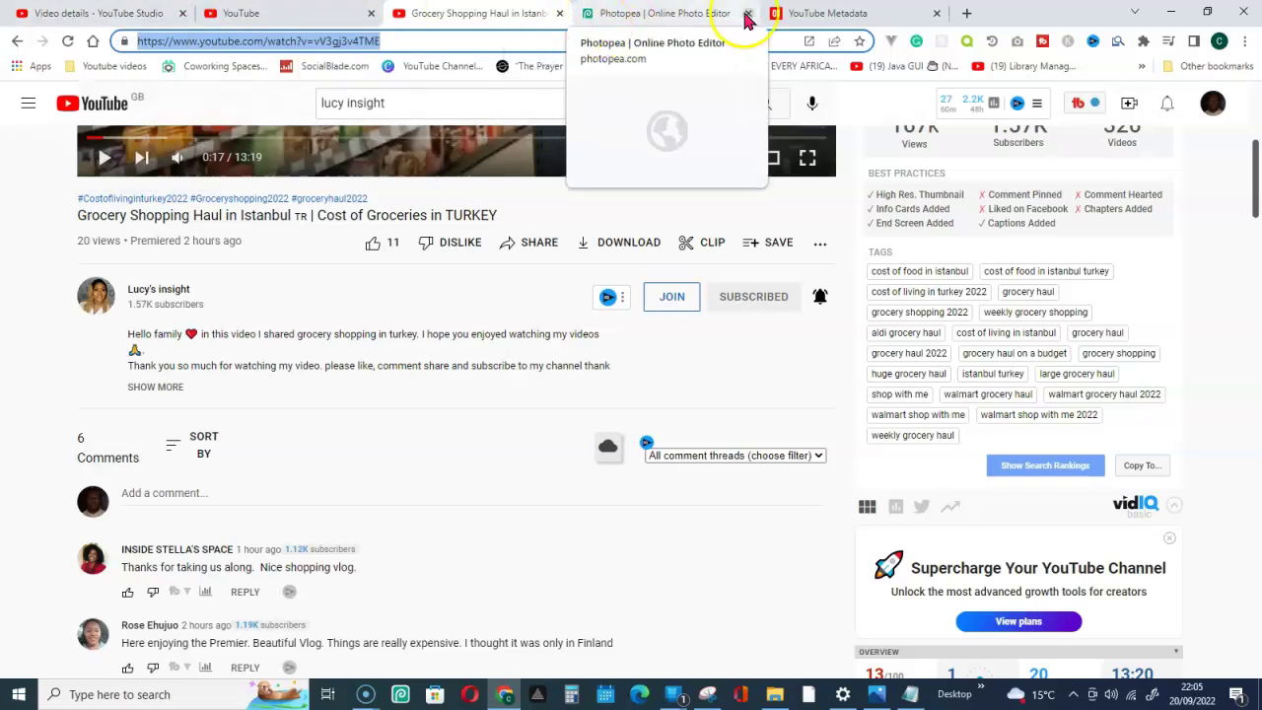
{"action": "left_click", "coordinate": [120, 13]}
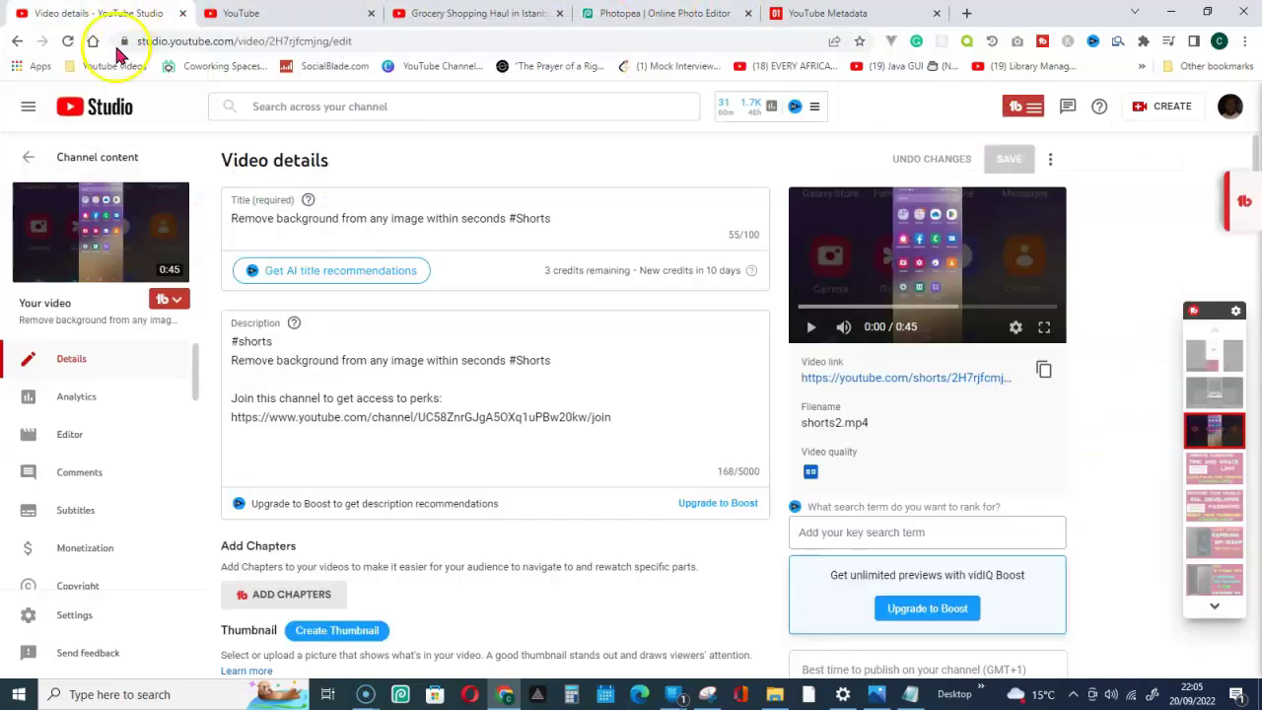
- Copy the Shorts video's link with the icon beside Video link
{"action": "left_click", "coordinate": [1045, 375]}
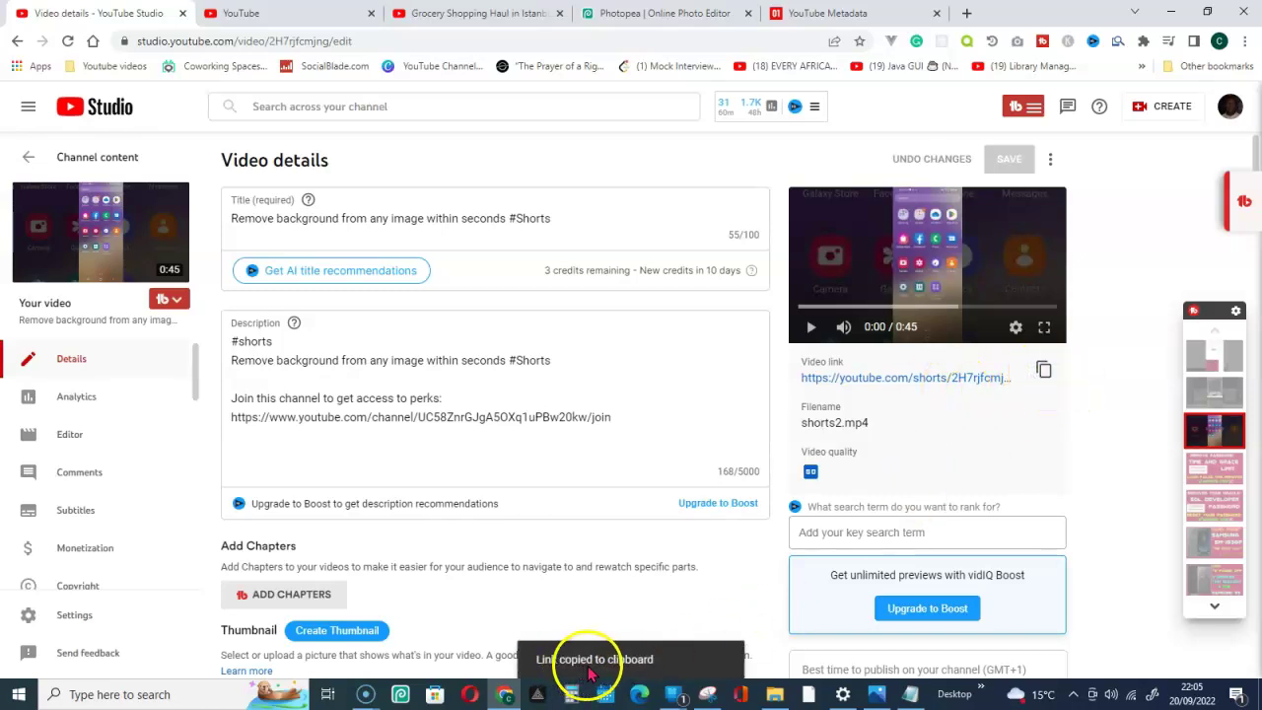
- Replace the grocery link with the Shorts video's link in YouTube Metadata and submit it
{"action": "left_click", "coordinate": [817, 19]}
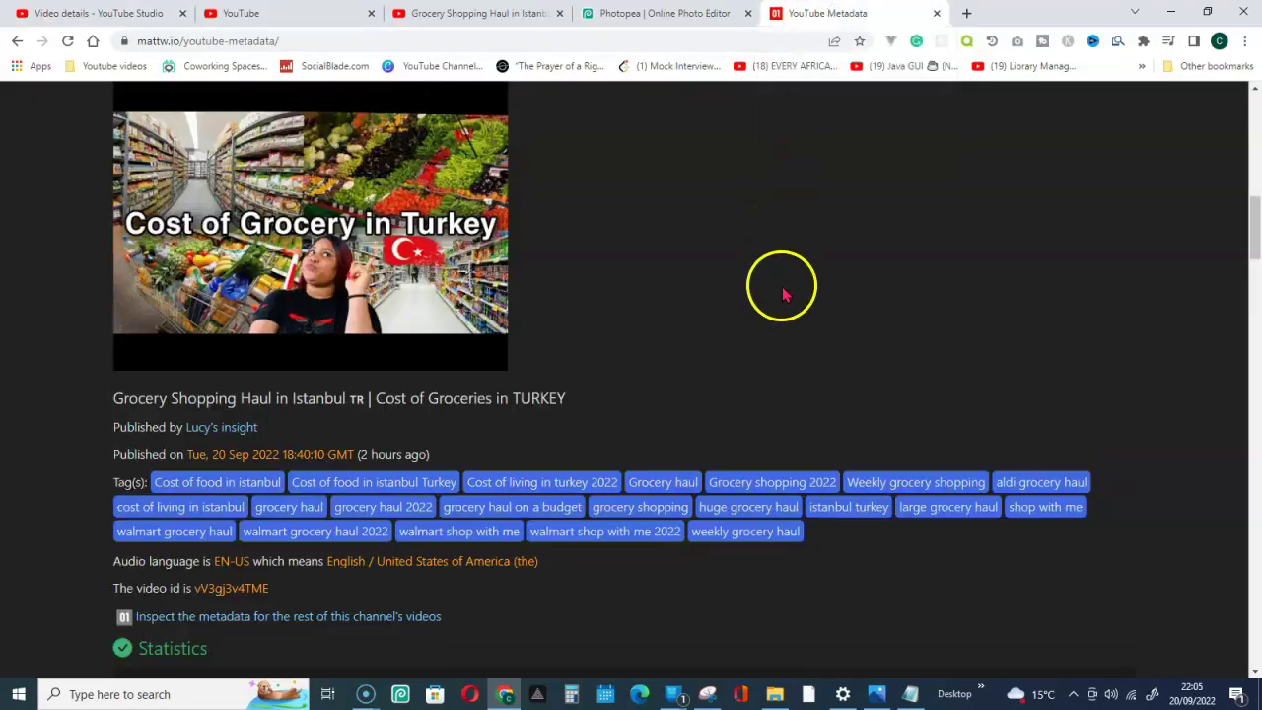
{"action": "scroll", "coordinate": [1257, 316], "scroll_direction": "up", "scroll_amount": 2}
{"action": "left_click_drag", "start_coordinate": [1255, 212], "coordinate": [1256, 129]}
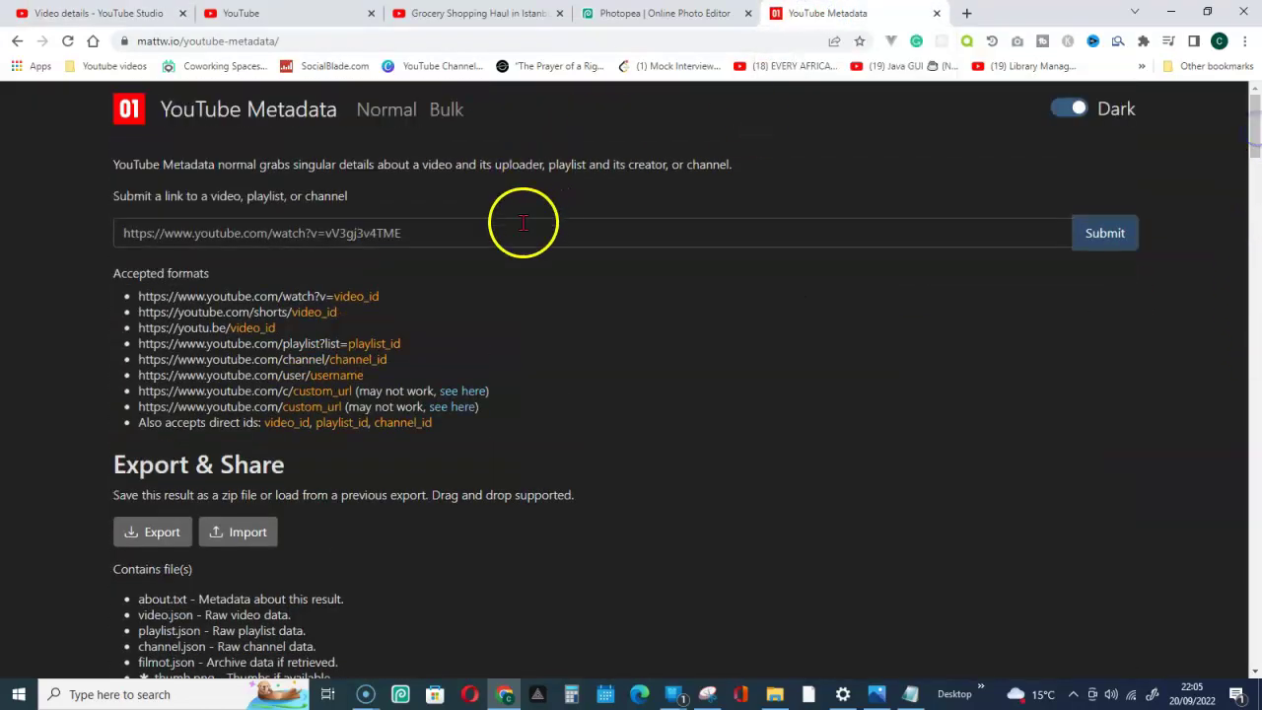
{"action": "left_click_drag", "start_coordinate": [442, 243], "coordinate": [108, 236]}
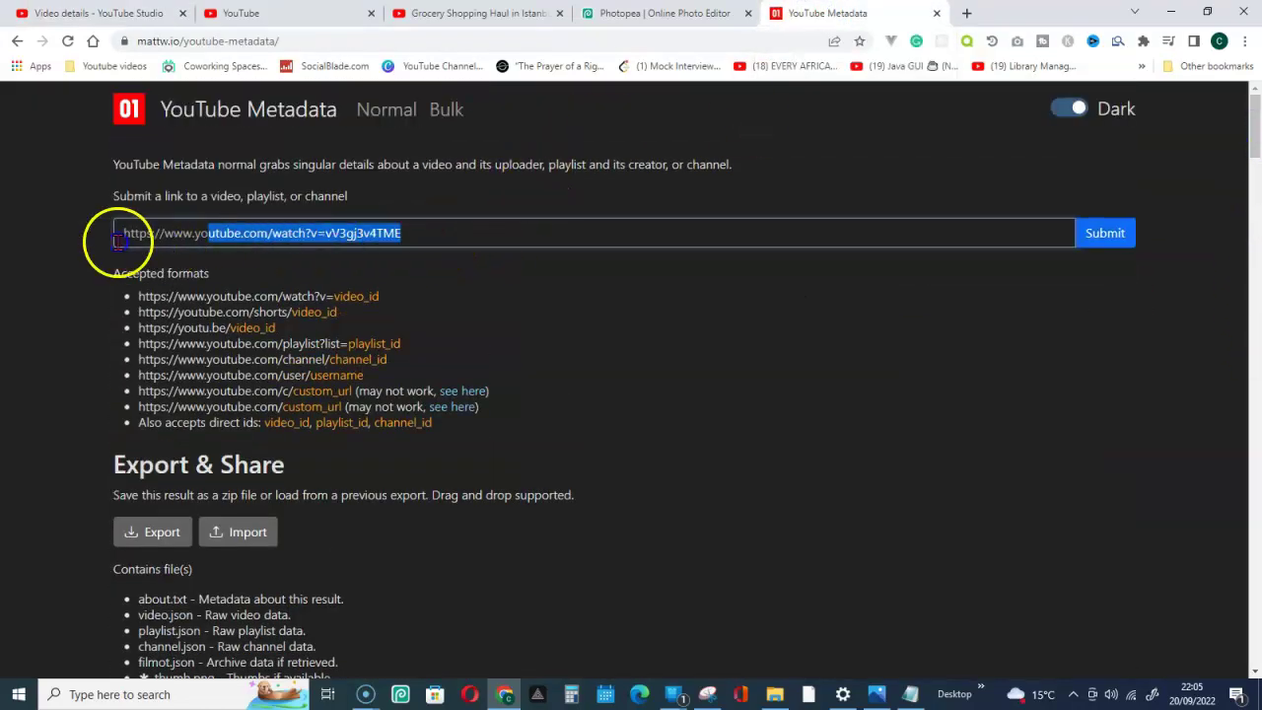
{"action": "right_click", "coordinate": [181, 234]}
{"action": "left_click", "coordinate": [219, 308]}
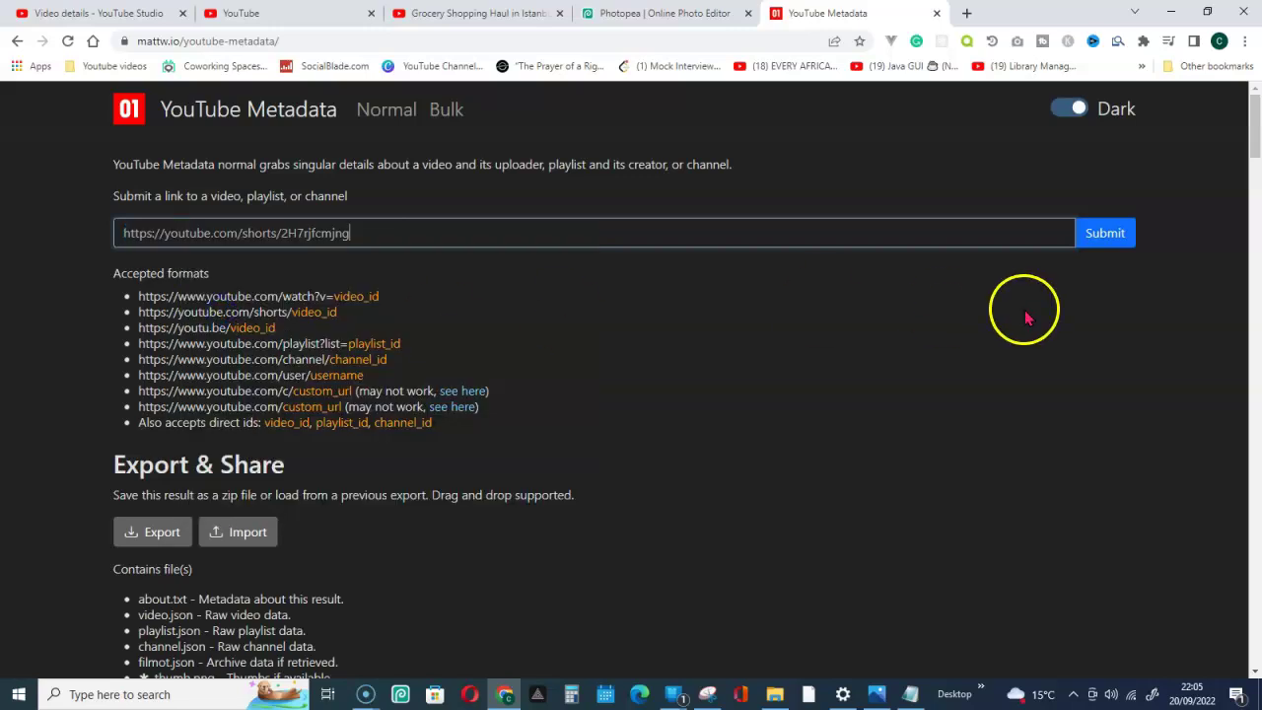
{"action": "left_click", "coordinate": [1104, 242]}
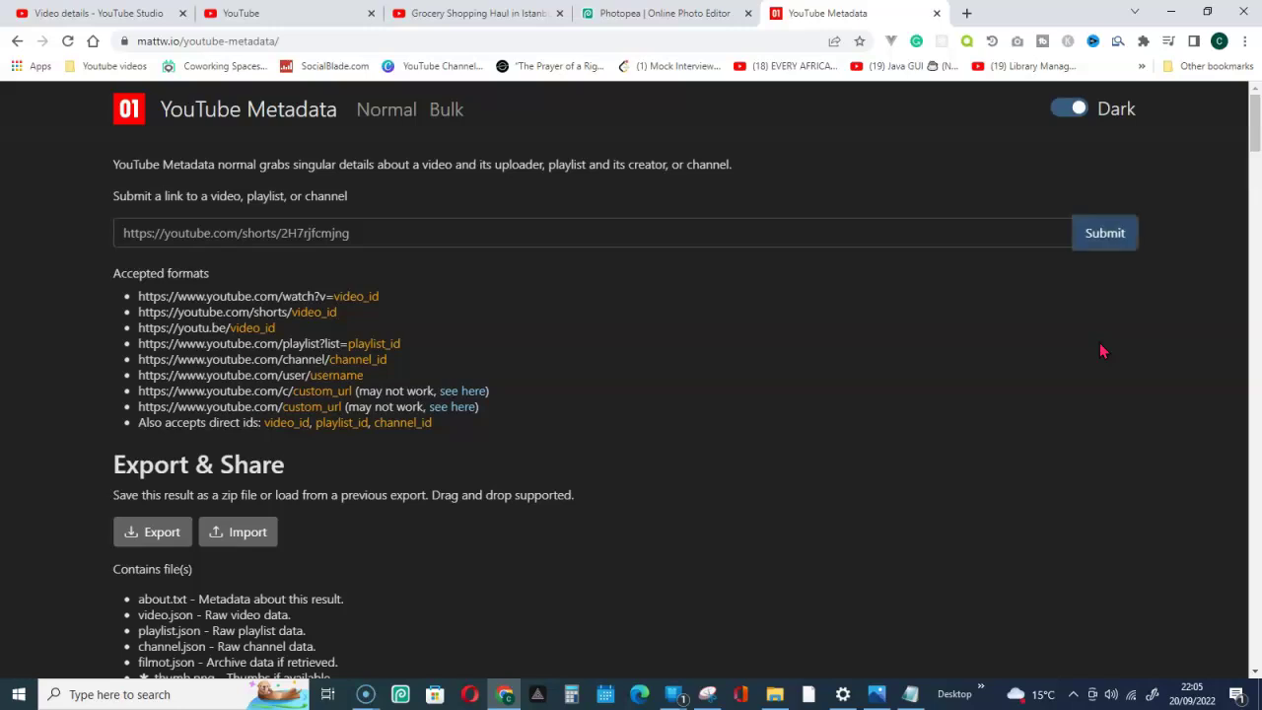
- Scroll to 'Published on' and highlight the time 20:40:44 GMT, Sun 18 Sep 2022
{"action": "scroll", "coordinate": [1192, 263], "scroll_direction": "down", "scroll_amount": 3}
{"action": "scroll", "coordinate": [1170, 295], "scroll_direction": "down", "scroll_amount": 6}
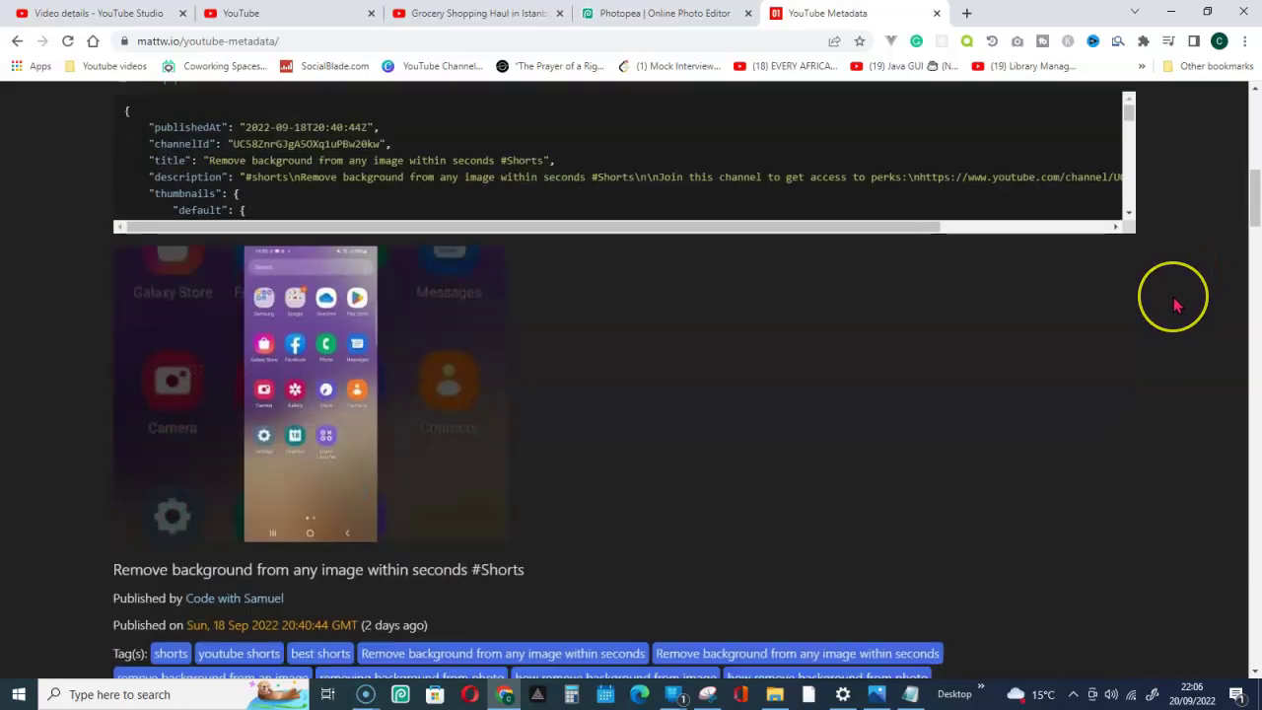
{"action": "scroll", "coordinate": [1170, 296], "scroll_direction": "down", "scroll_amount": 3}
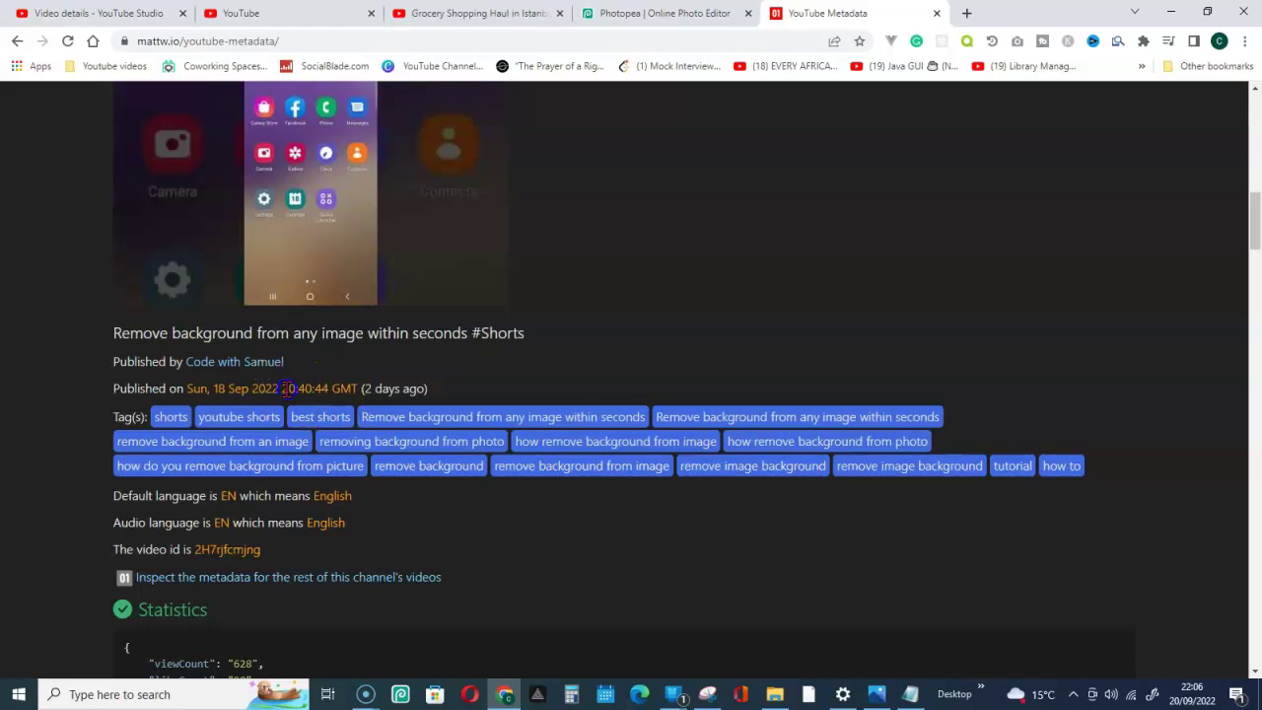
{"action": "left_click_drag", "start_coordinate": [300, 389], "coordinate": [350, 389]}
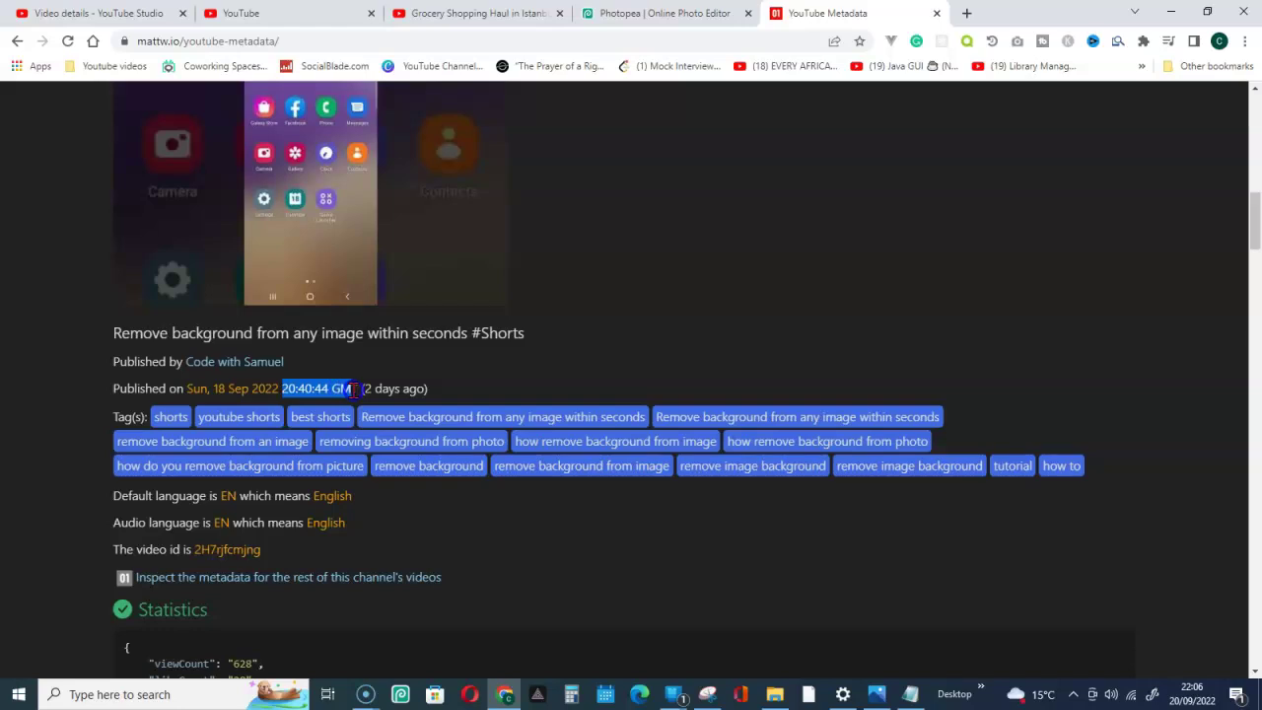
{"action": "left_click_drag", "start_coordinate": [354, 388], "coordinate": [363, 390]}
{"action": "left_click_drag", "start_coordinate": [362, 389], "coordinate": [354, 390]}
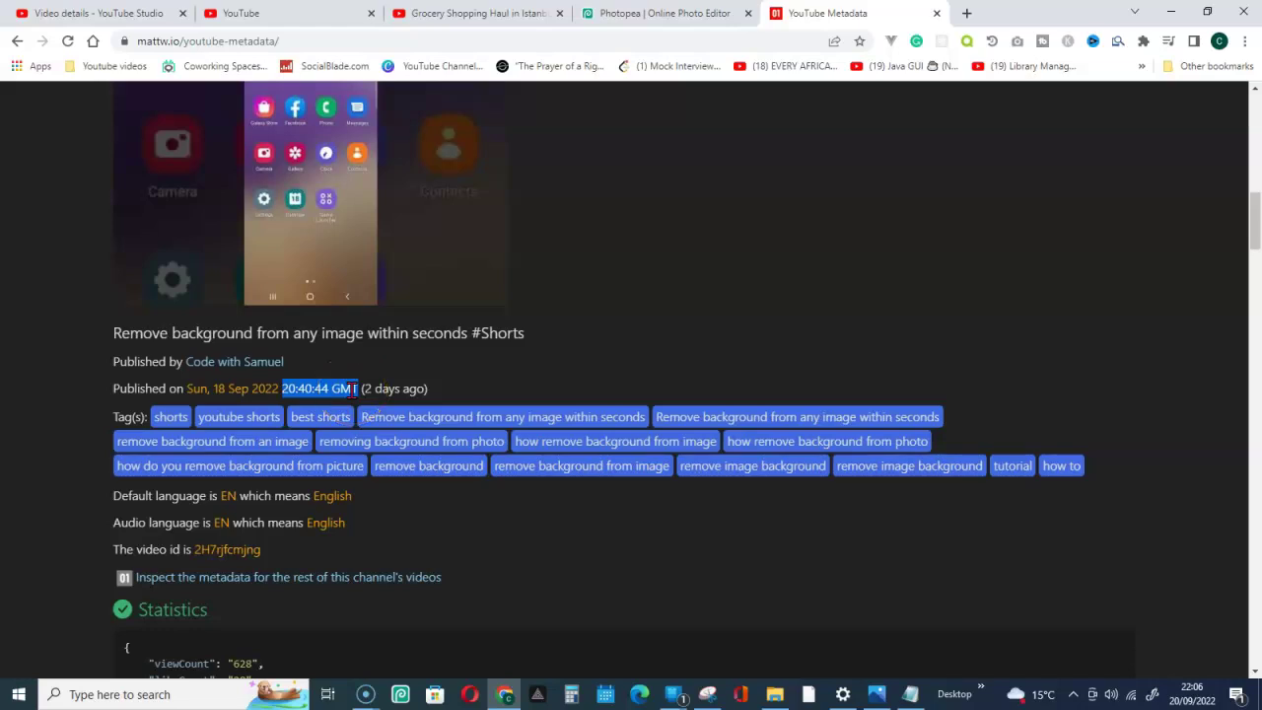